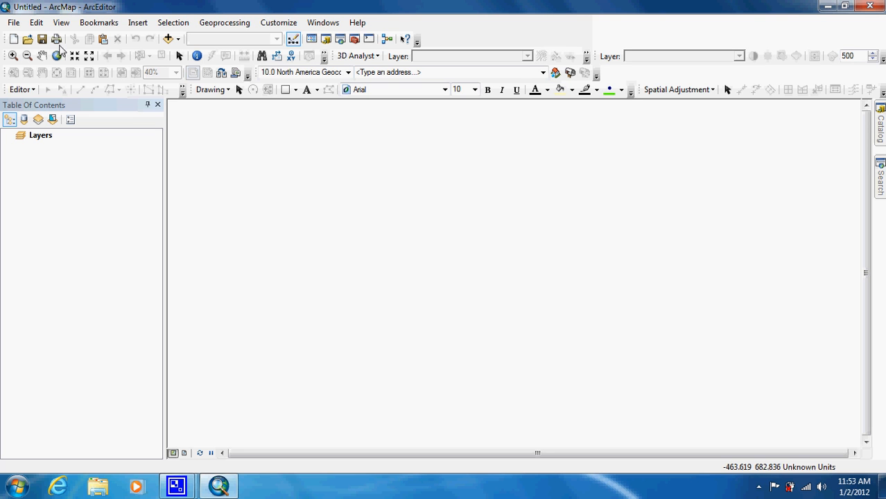
# Open the Tutorial 3-3 map document and open the Point Density (Spatial Analyst) tool.
pyautogui.click(27, 40)
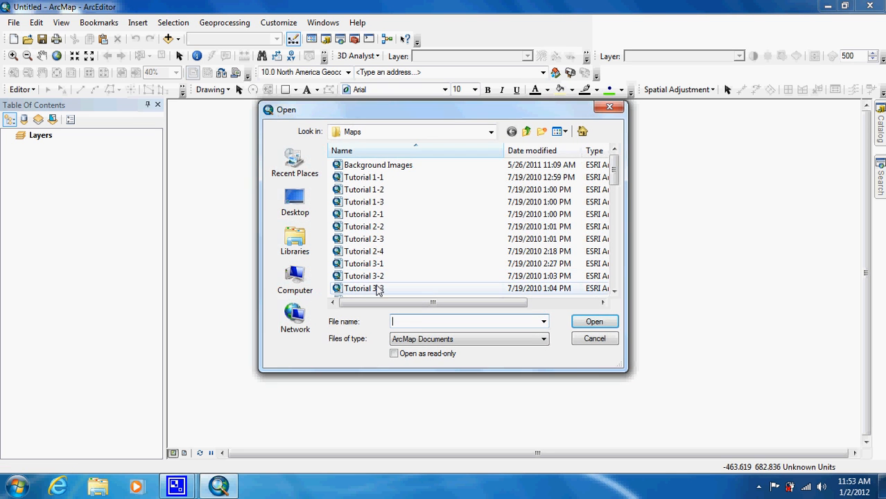
pyautogui.doubleClick(375, 285)
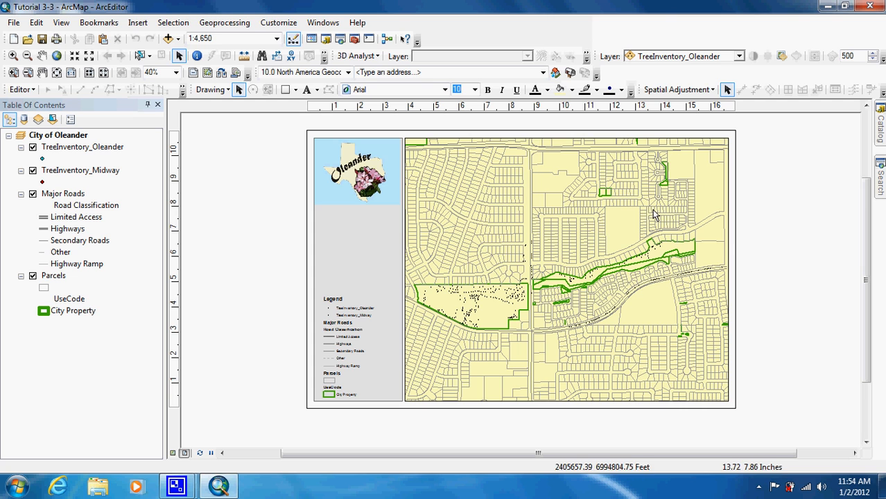
pyautogui.click(880, 176)
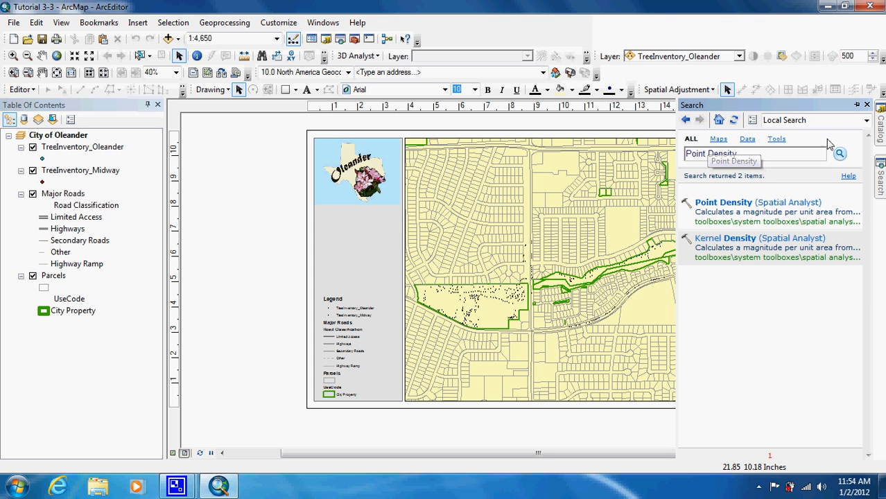
pyautogui.moveTo(732, 208)
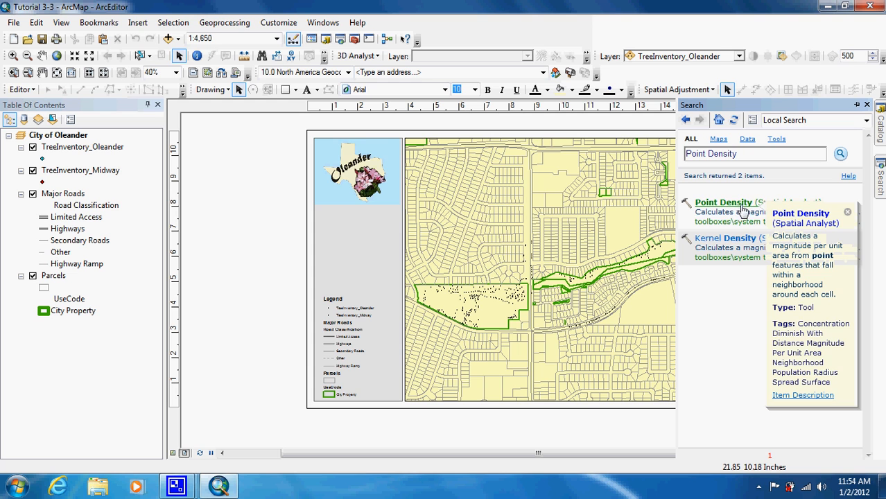
pyautogui.click(743, 204)
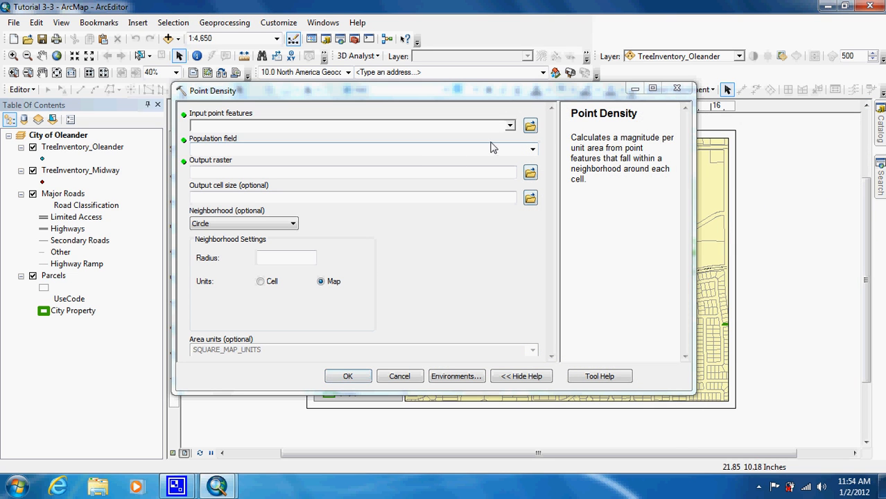
# Use TreeInventory_Midway as the input point features and save the output raster as TreeM in GIST2\MyExercises\LandUseReport.mdb.
pyautogui.click(509, 126)
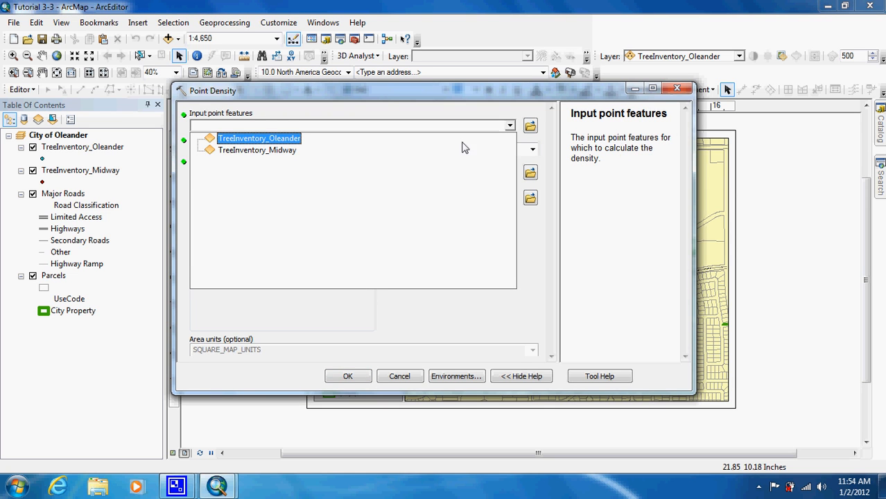
pyautogui.click(451, 150)
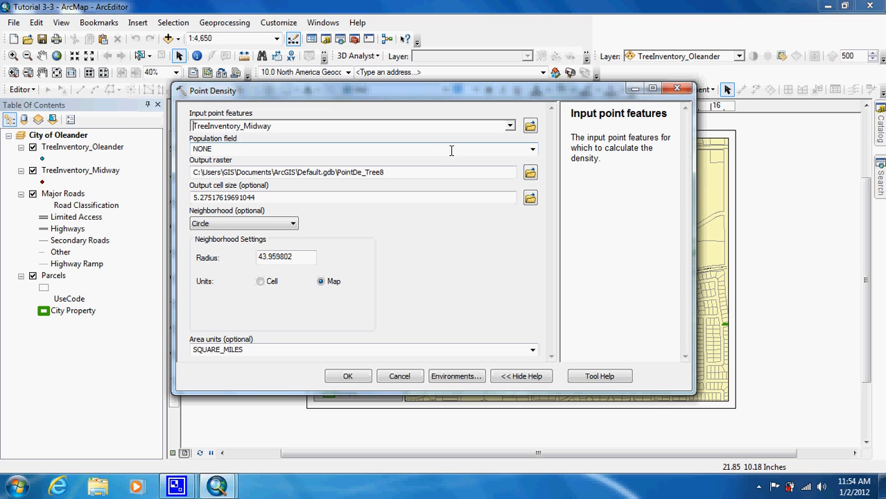
pyautogui.click(531, 175)
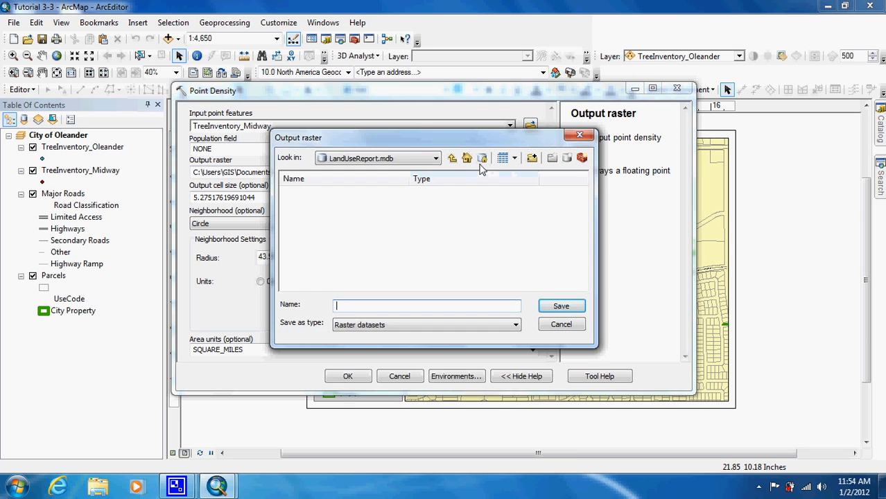
pyautogui.click(452, 158)
pyautogui.click(452, 158)
pyautogui.click(452, 158)
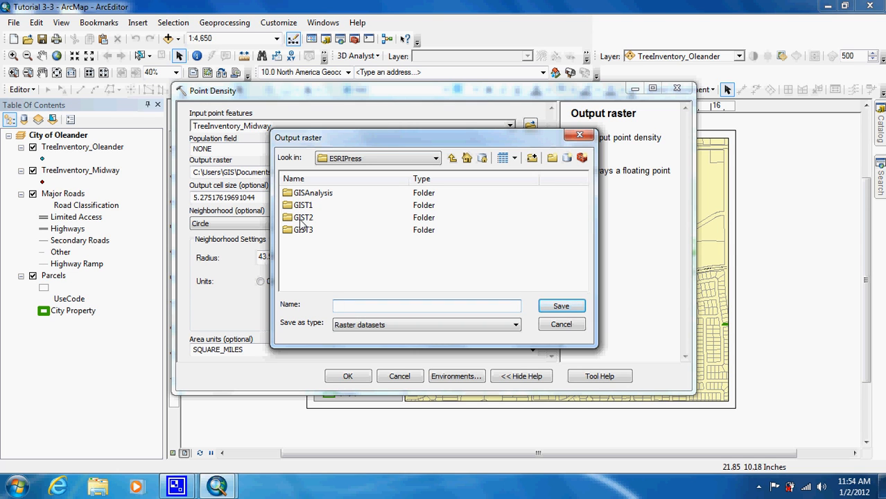
pyautogui.doubleClick(302, 219)
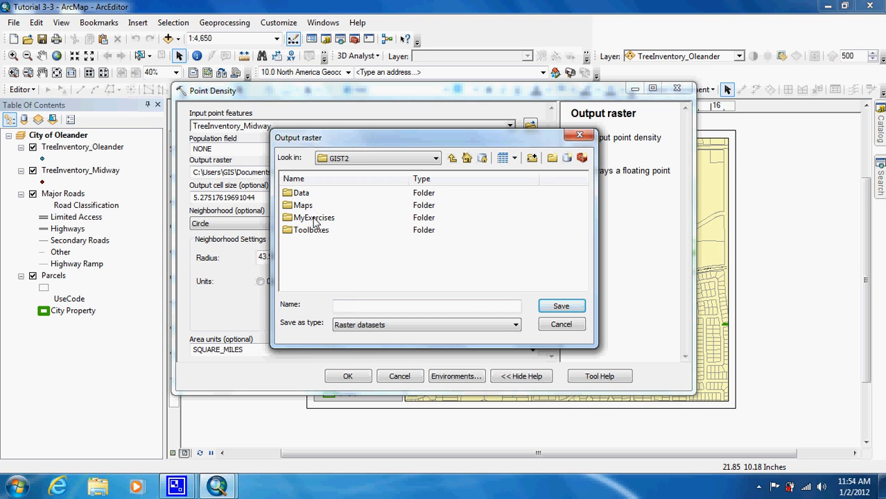
pyautogui.doubleClick(316, 221)
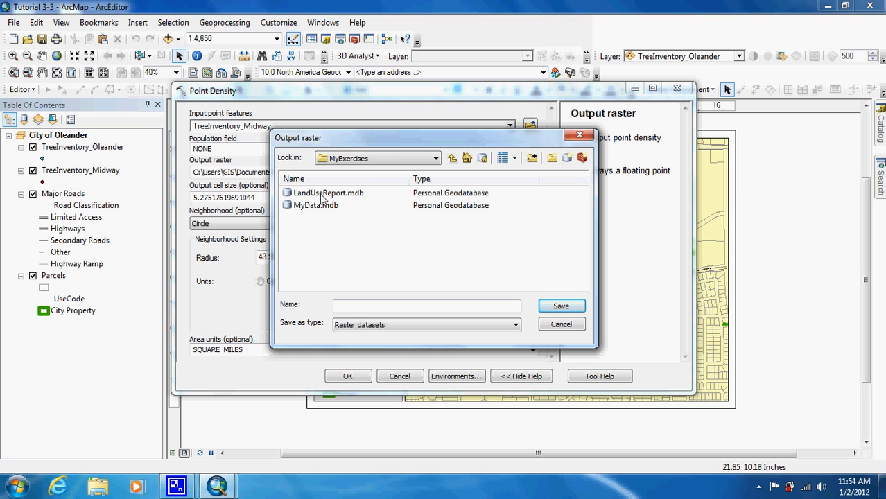
pyautogui.doubleClick(323, 194)
pyautogui.click(371, 306)
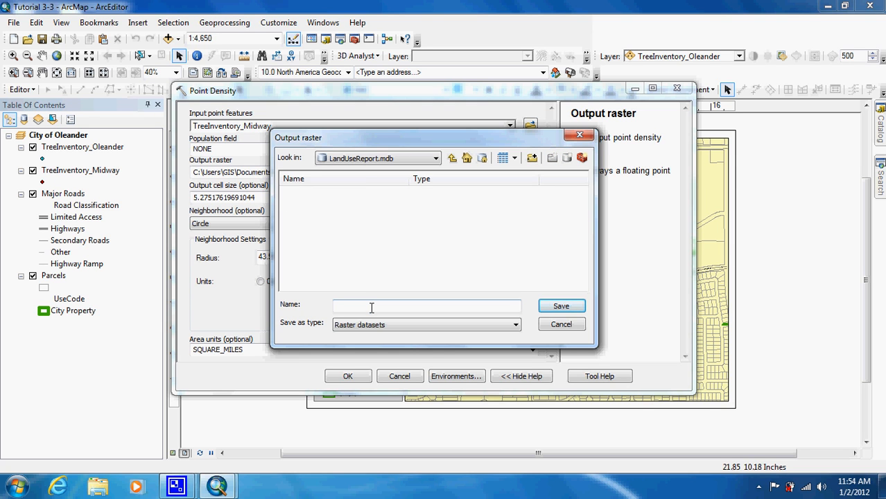
pyautogui.write('TreeM')
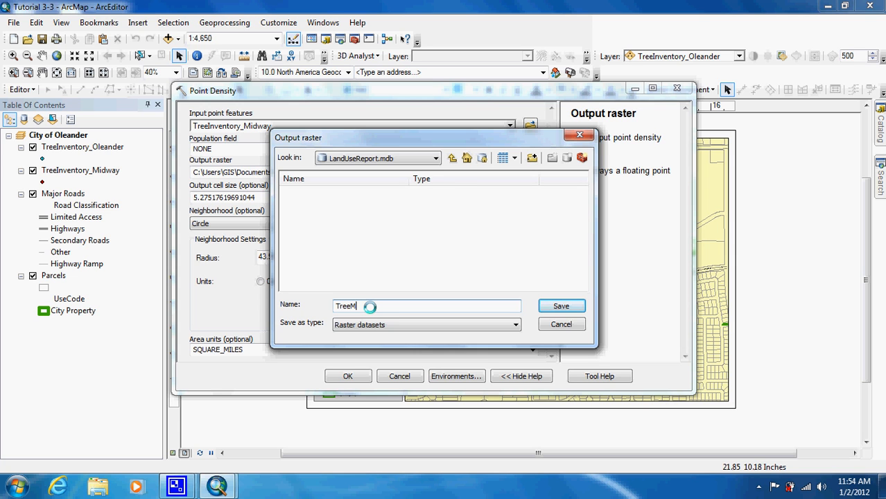
pyautogui.click(554, 309)
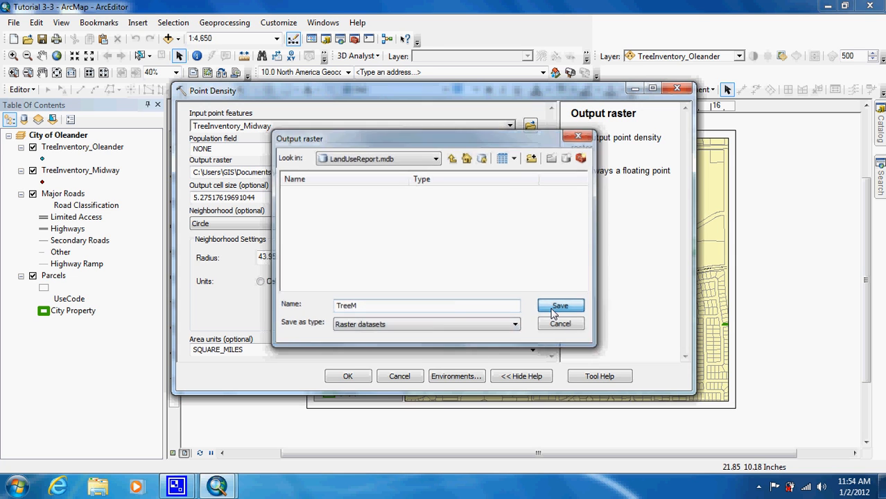
# Set the output cell size of the TreeM density raster to 6.
pyautogui.click(272, 198)
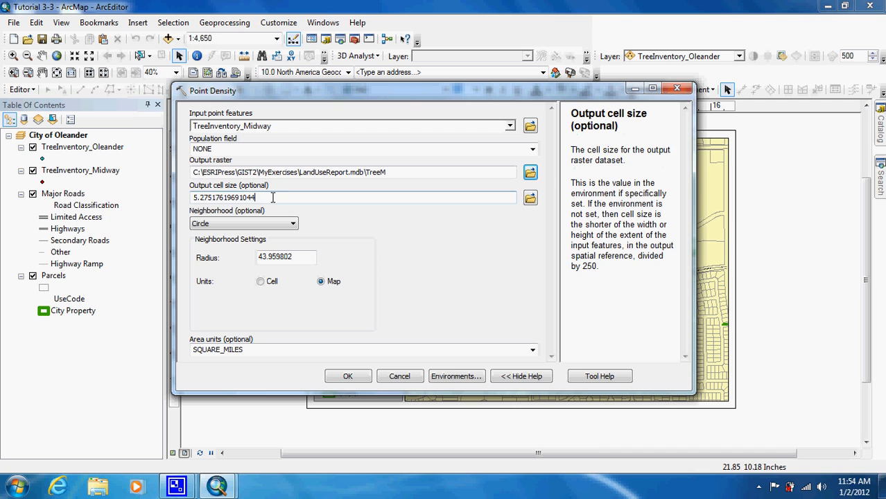
pyautogui.press('BackSpace')
pyautogui.press('BackSpace')
pyautogui.press('BackSpace')
pyautogui.press('BackSpace')
pyautogui.press('BackSpace')
pyautogui.press('BackSpace')
pyautogui.press('BackSpace')
pyautogui.press('BackSpace')
pyautogui.press('BackSpace')
pyautogui.press('BackSpace')
pyautogui.press('BackSpace')
pyautogui.press('BackSpace')
pyautogui.press('BackSpace')
pyautogui.press('BackSpace')
pyautogui.press('BackSpace')
pyautogui.press('BackSpace')
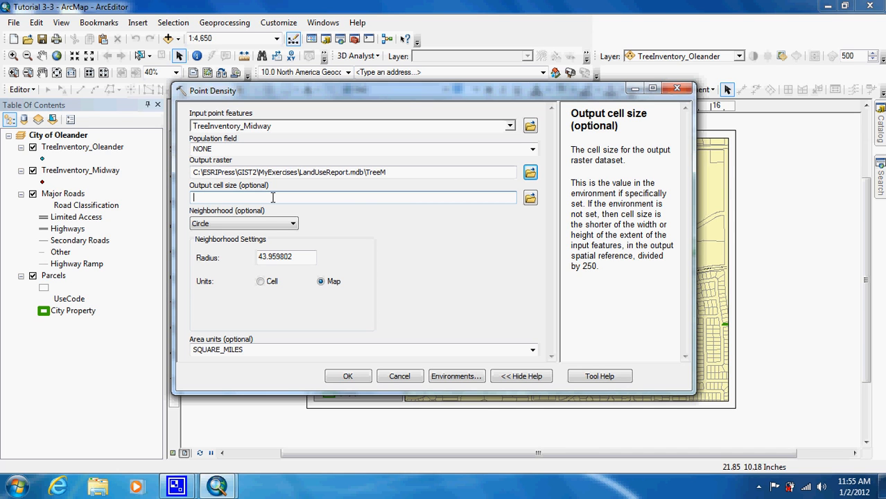
pyautogui.write('6')
# Set the circular neighborhood radius to 53 map units and run Point Density for the Midway trees.
pyautogui.click(301, 259)
pyautogui.press('BackSpace')
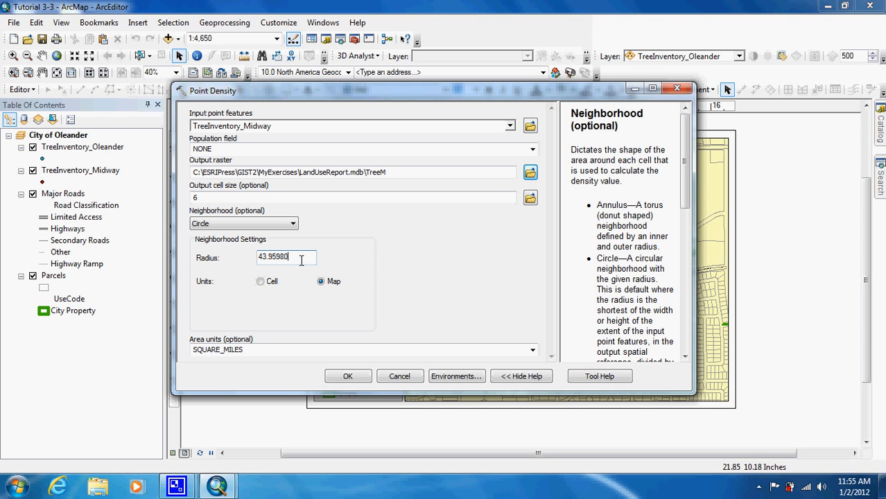
pyautogui.press('BackSpace')
pyautogui.press('BackSpace')
pyautogui.press('BackSpace')
pyautogui.press('BackSpace')
pyautogui.press('BackSpace')
pyautogui.press('BackSpace')
pyautogui.press('BackSpace')
pyautogui.press('BackSpace')
pyautogui.write('7')
pyautogui.press('BackSpace')
pyautogui.write('53')
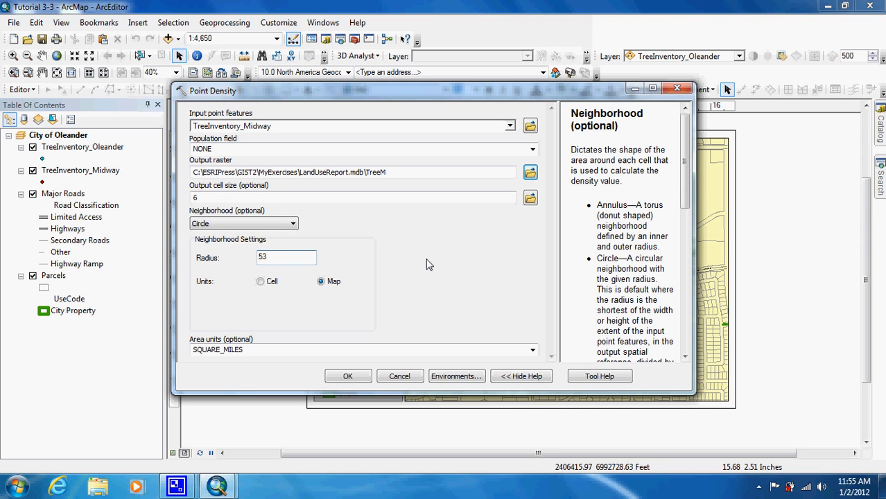
pyautogui.click(349, 377)
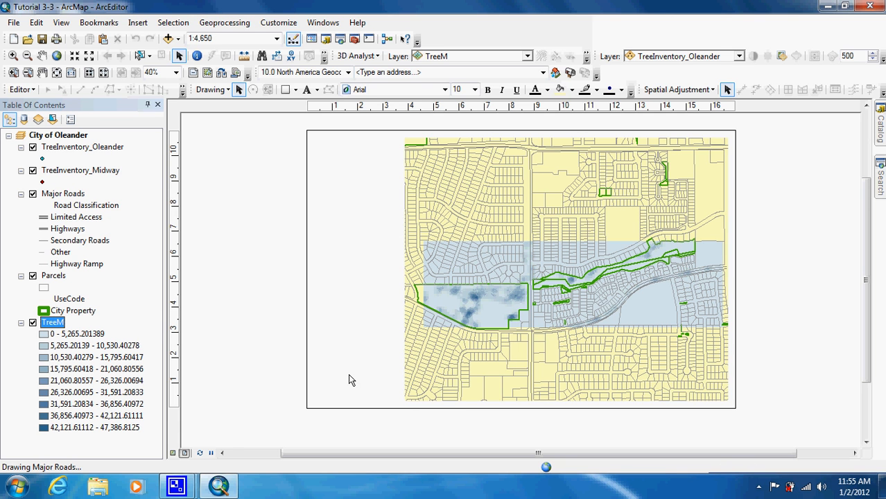
# Zoom to the TreeM layer in data view and turn off the TreeInventory_Midway layer.
pyautogui.click(173, 454)
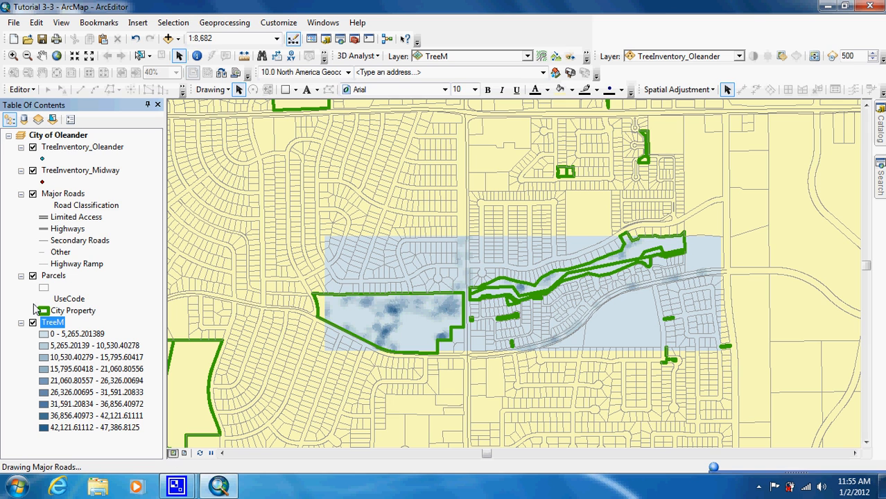
pyautogui.rightClick(61, 320)
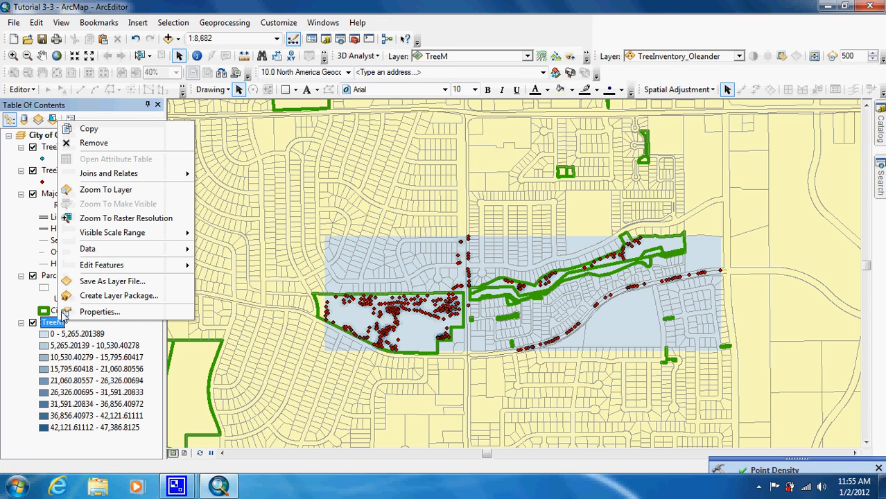
pyautogui.click(115, 191)
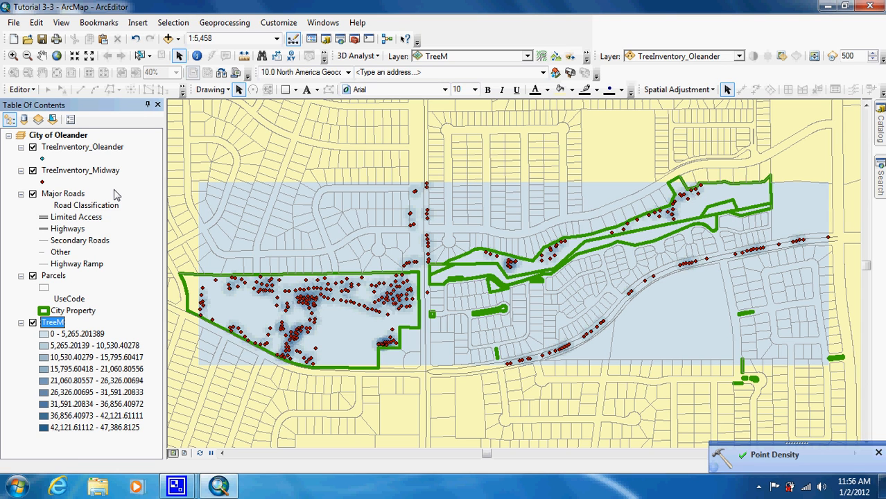
pyautogui.click(33, 171)
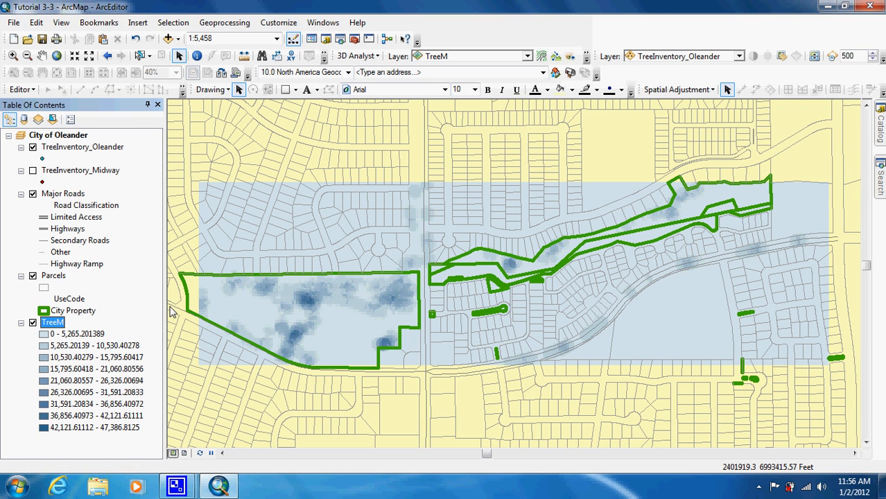
# Go to the Oleander Park bookmark and open the Point Density tool again.
pyautogui.click(99, 22)
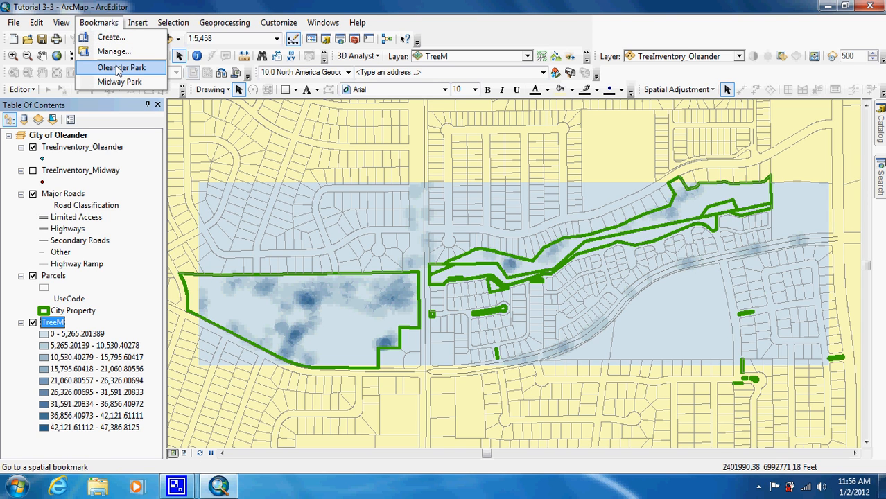
pyautogui.click(119, 68)
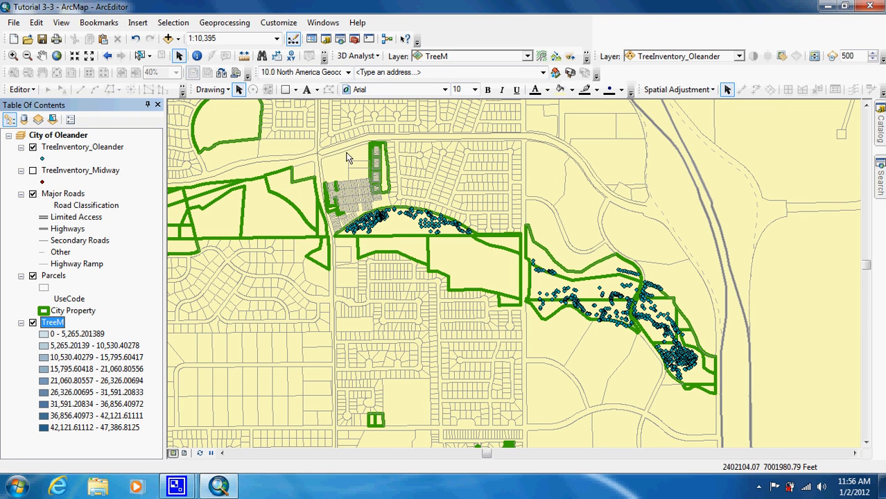
pyautogui.click(881, 188)
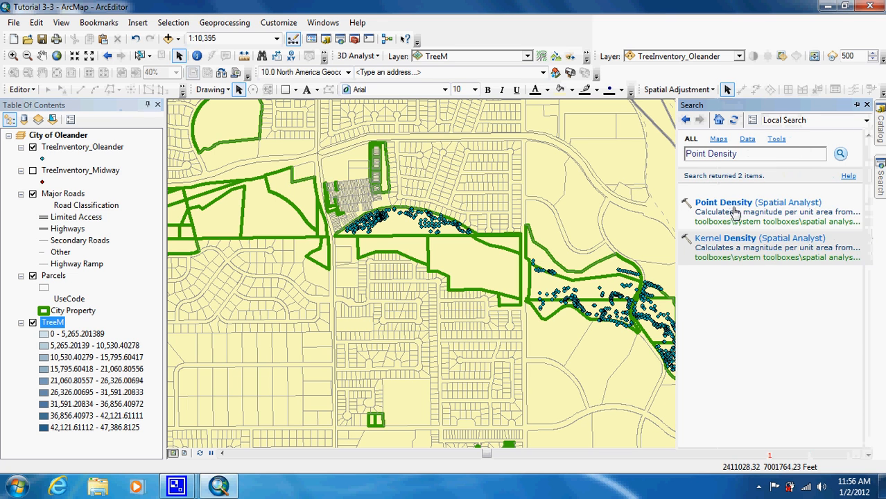
pyautogui.click(734, 202)
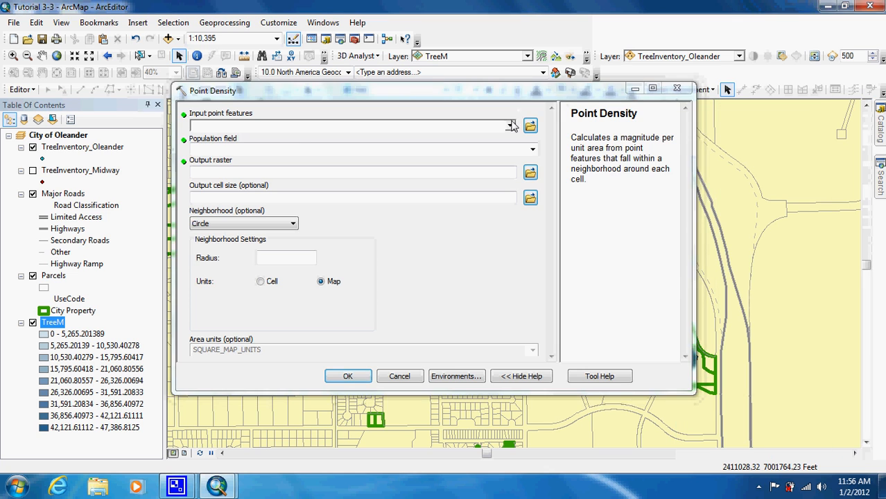
# Use TreeInventory_Oleander as the input point features and save the output raster as TreeO in LandUseReport.mdb.
pyautogui.click(511, 125)
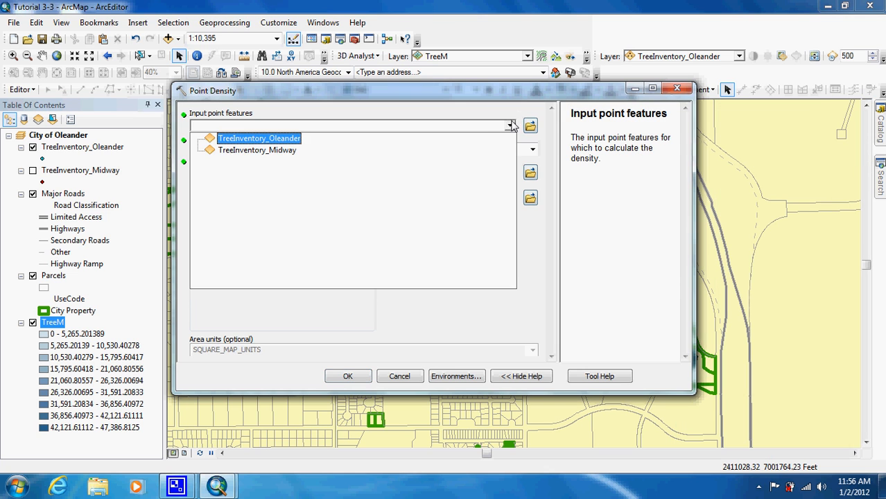
pyautogui.click(276, 140)
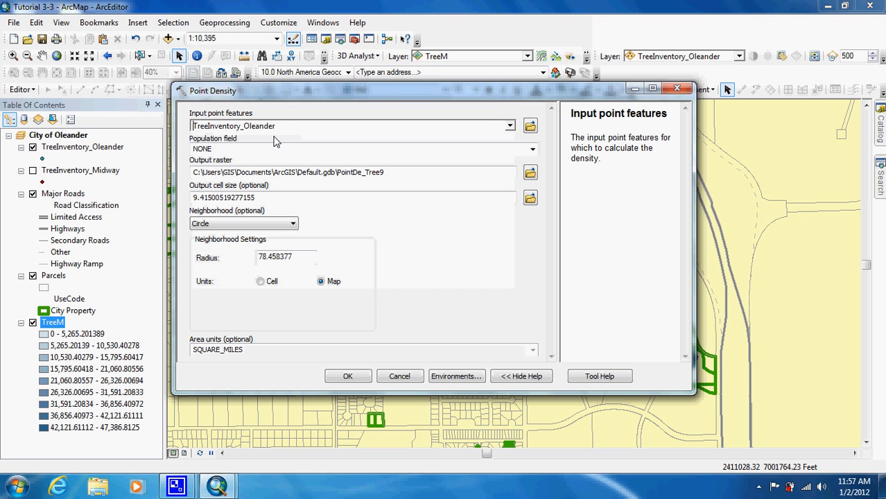
pyautogui.click(530, 173)
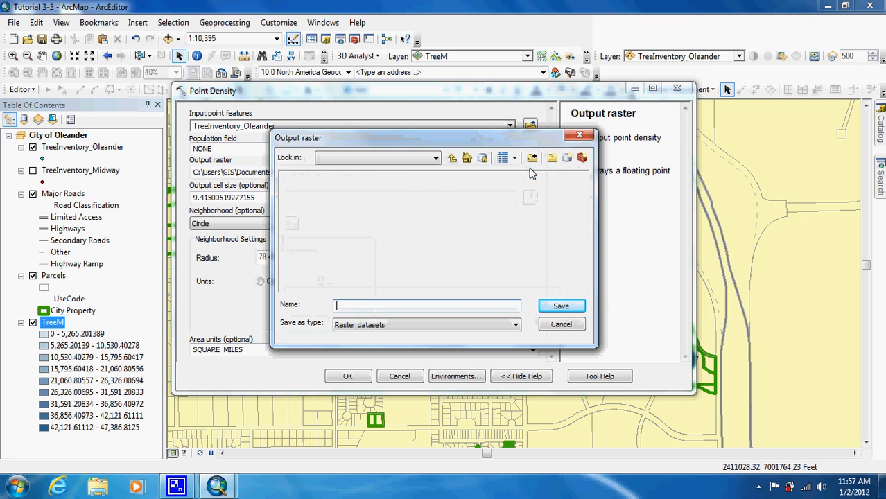
pyautogui.write('TreeO')
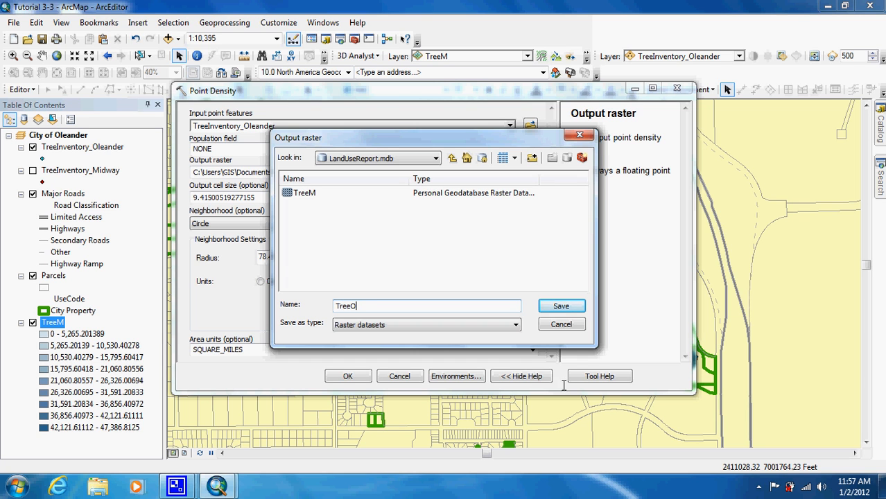
pyautogui.click(559, 306)
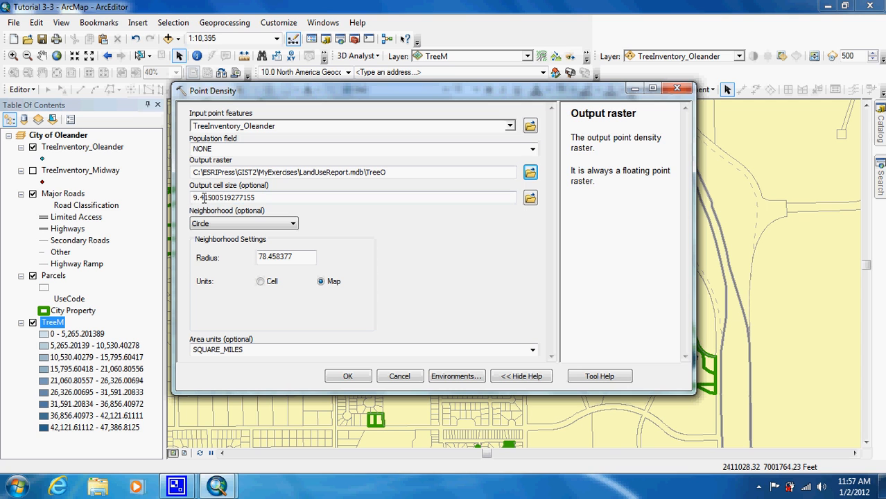
# Set the output cell size of the TreeO density raster to 10.
pyautogui.click(270, 198)
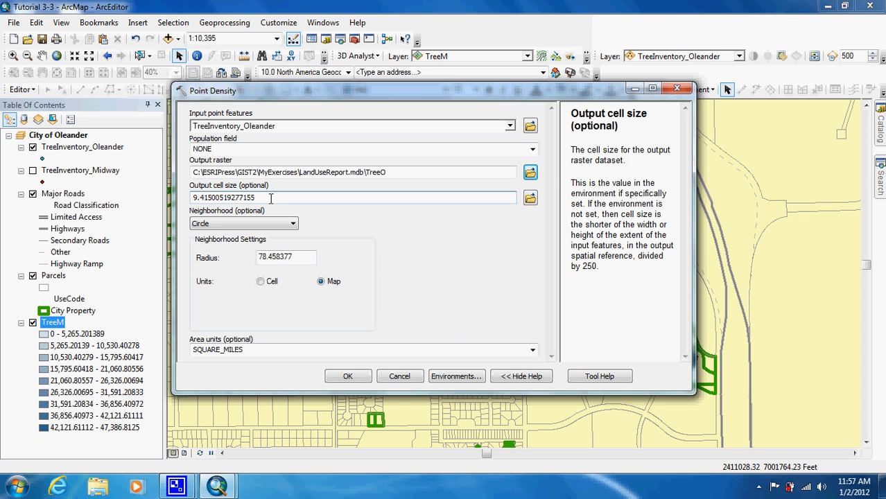
pyautogui.press('BackSpace')
pyautogui.press('BackSpace')
pyautogui.press('BackSpace')
pyautogui.press('BackSpace')
pyautogui.press('BackSpace')
pyautogui.press('BackSpace')
pyautogui.press('BackSpace')
pyautogui.press('BackSpace')
pyautogui.press('BackSpace')
pyautogui.press('BackSpace')
pyautogui.press('BackSpace')
pyautogui.press('BackSpace')
pyautogui.press('BackSpace')
pyautogui.press('BackSpace')
pyautogui.press('BackSpace')
pyautogui.press('BackSpace')
pyautogui.write('10')
# Set the circular neighborhood radius to 88 map units and run Point Density for the Oleander trees.
pyautogui.click(299, 261)
pyautogui.press('BackSpace')
pyautogui.press('BackSpace')
pyautogui.press('BackSpace')
pyautogui.press('BackSpace')
pyautogui.press('BackSpace')
pyautogui.press('BackSpace')
pyautogui.press('BackSpace')
pyautogui.press('BackSpace')
pyautogui.press('BackSpace')
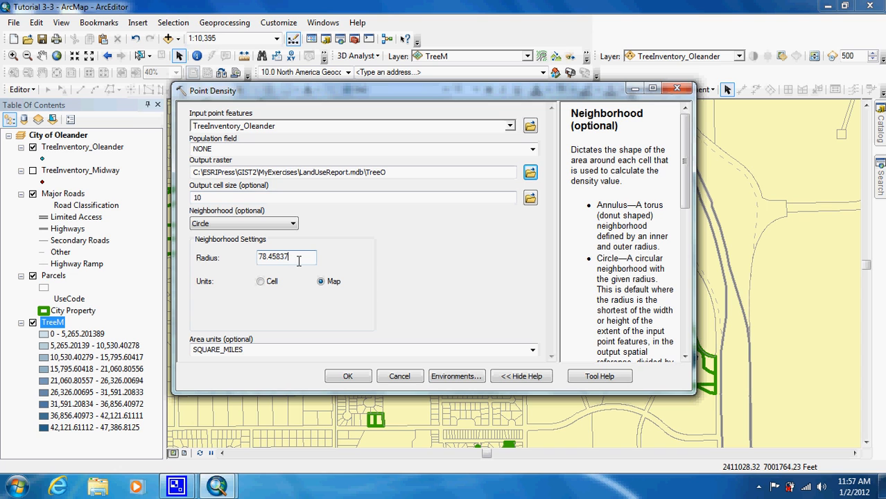
pyautogui.write('88')
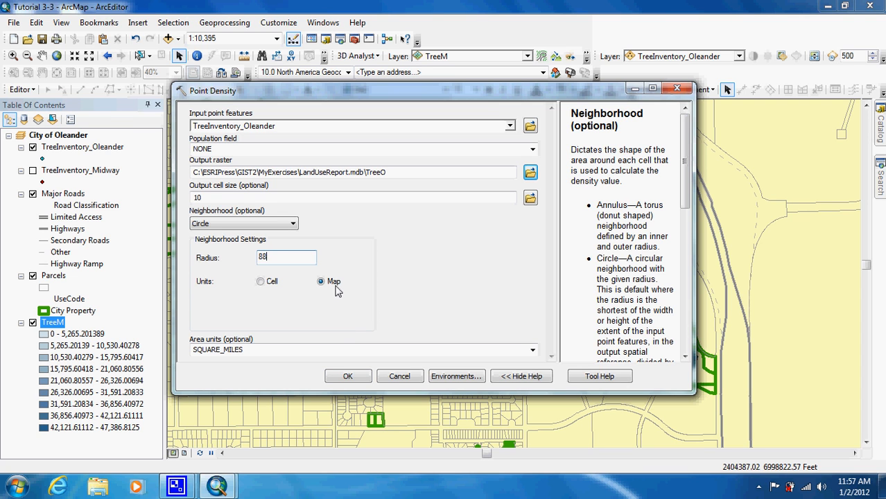
pyautogui.click(348, 378)
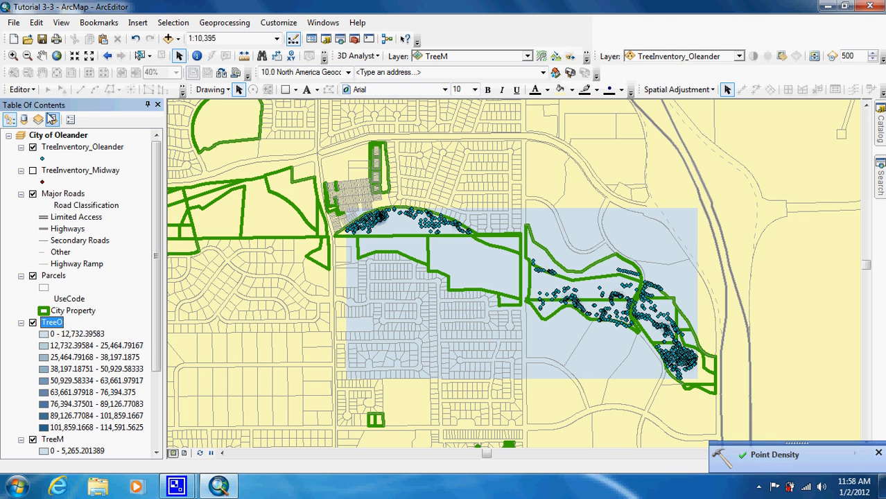
# Turn off the TreeInventory_Oleander layer and zoom to the TreeO layer.
pyautogui.click(33, 148)
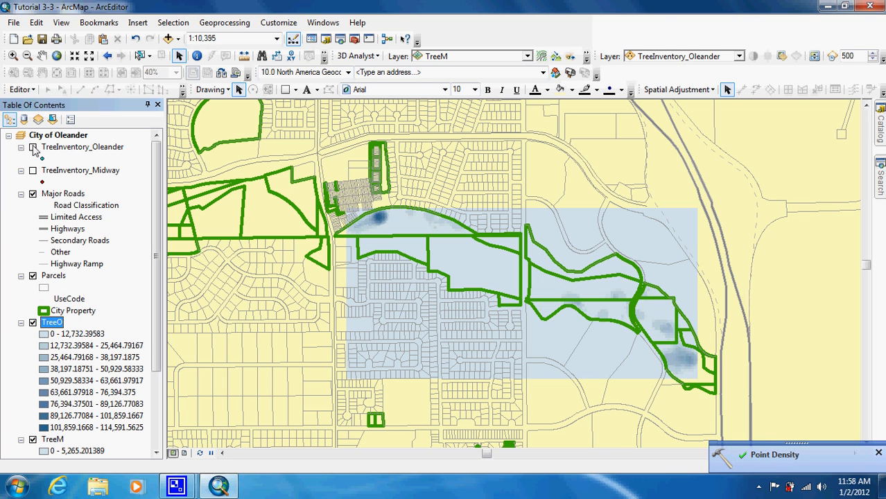
pyautogui.rightClick(59, 323)
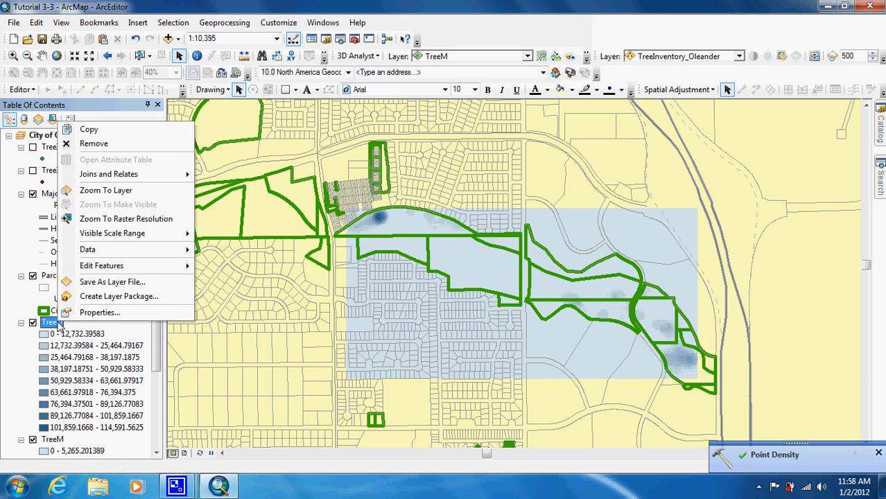
pyautogui.click(105, 191)
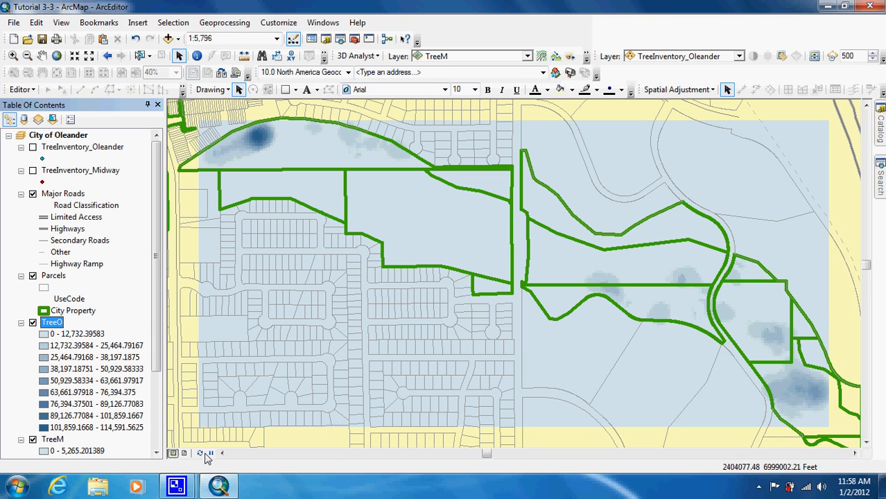
pyautogui.moveTo(179, 487)
pyautogui.click(107, 419)
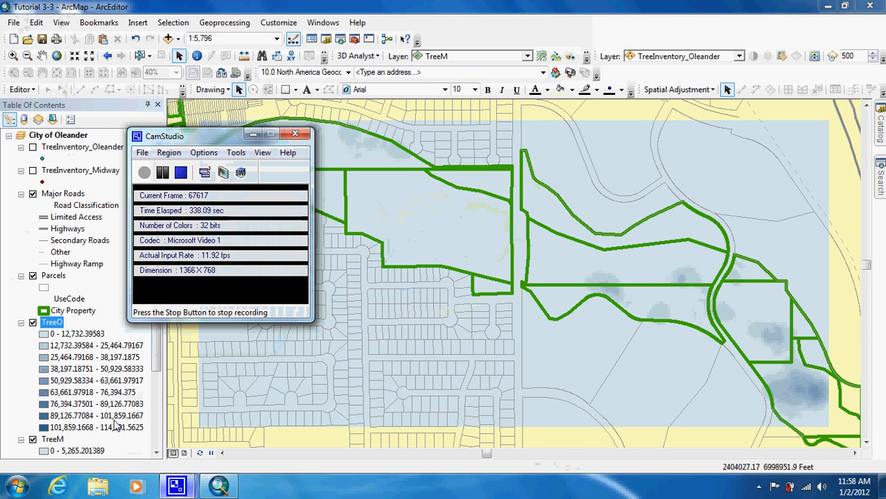